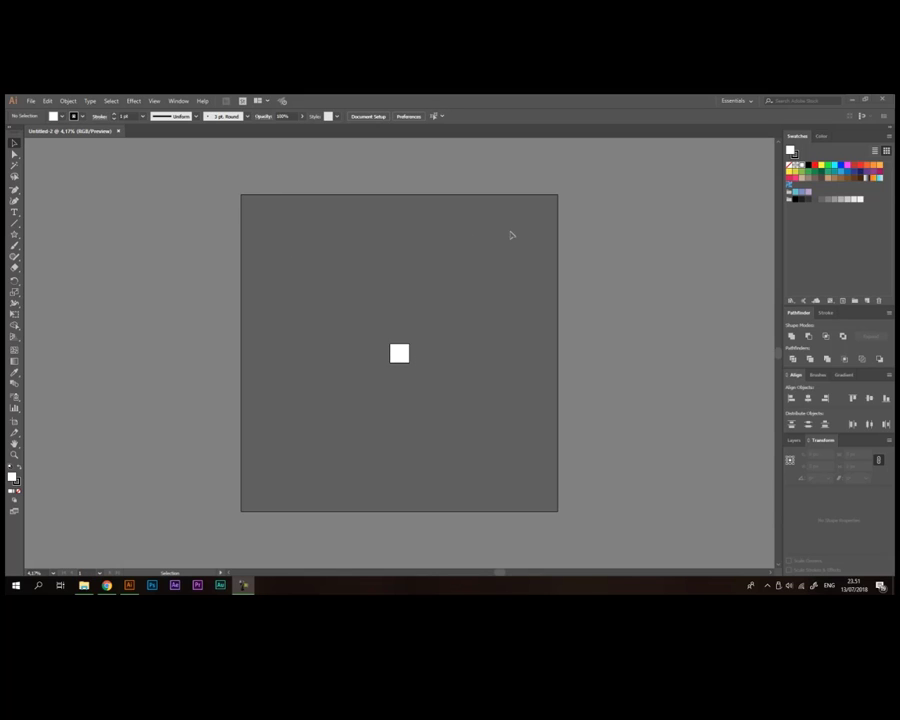
# Step: Inspect the blank artboard and the extent of the surrounding canvas at several magnifications, finishing at 50%
pyautogui.hotkey('ctrl', '=')
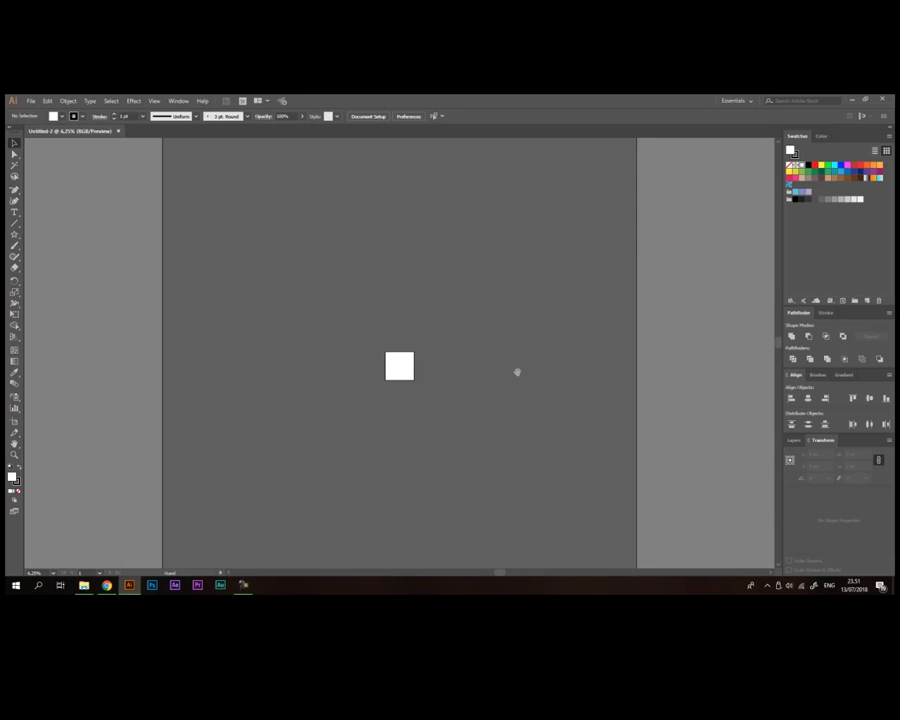
pyautogui.scroll(5, 452, 382)
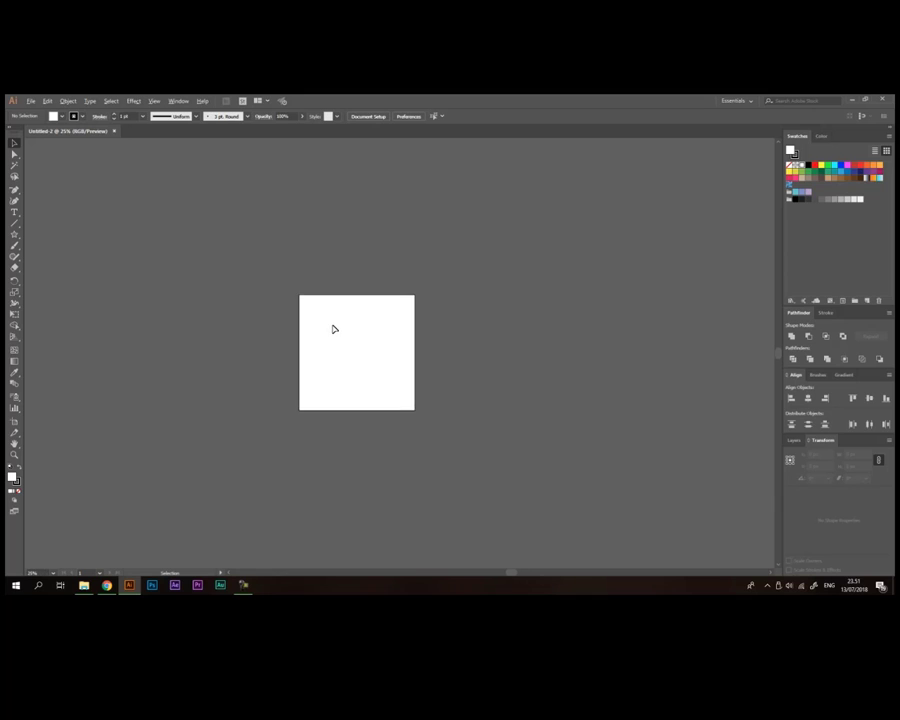
pyautogui.scroll(1, 365, 352)
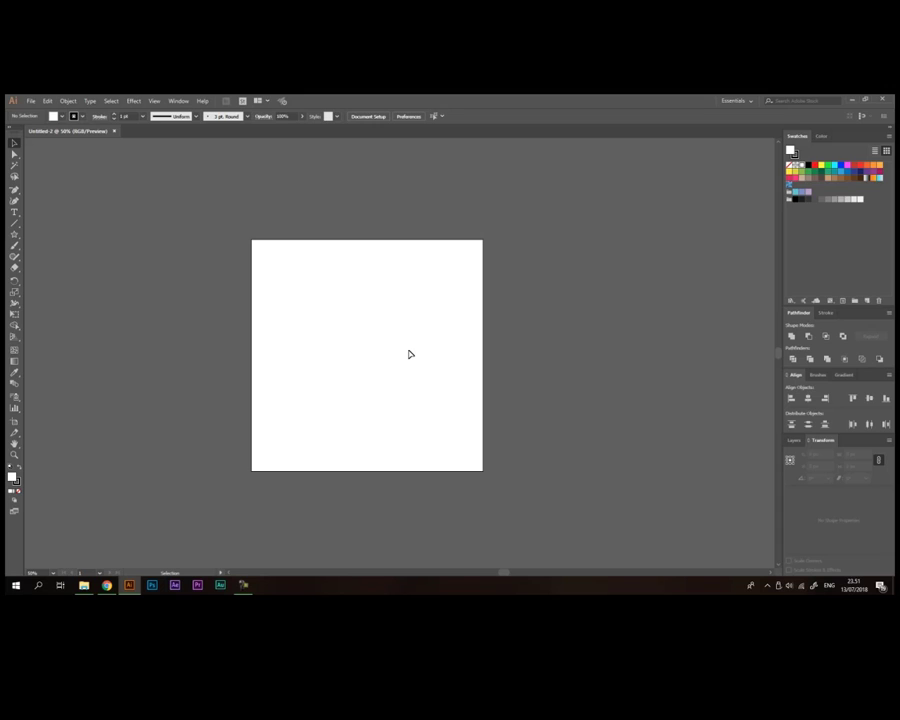
pyautogui.scroll(-2, 306, 296)
pyautogui.hscroll(1, 410, 317)
pyautogui.scroll(-2, 442, 345)
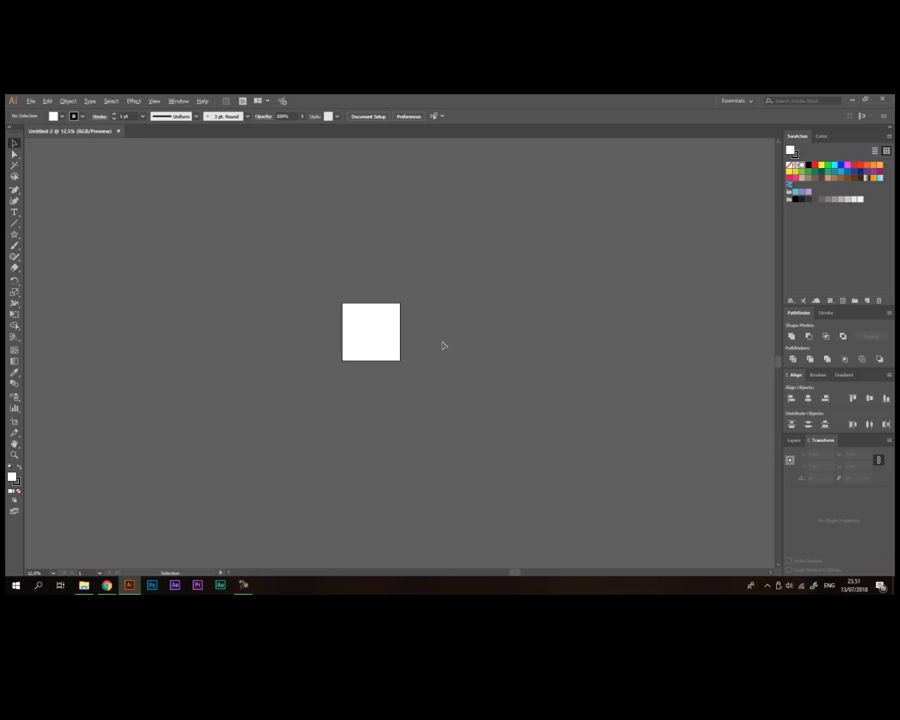
pyautogui.scroll(-1, 442, 345)
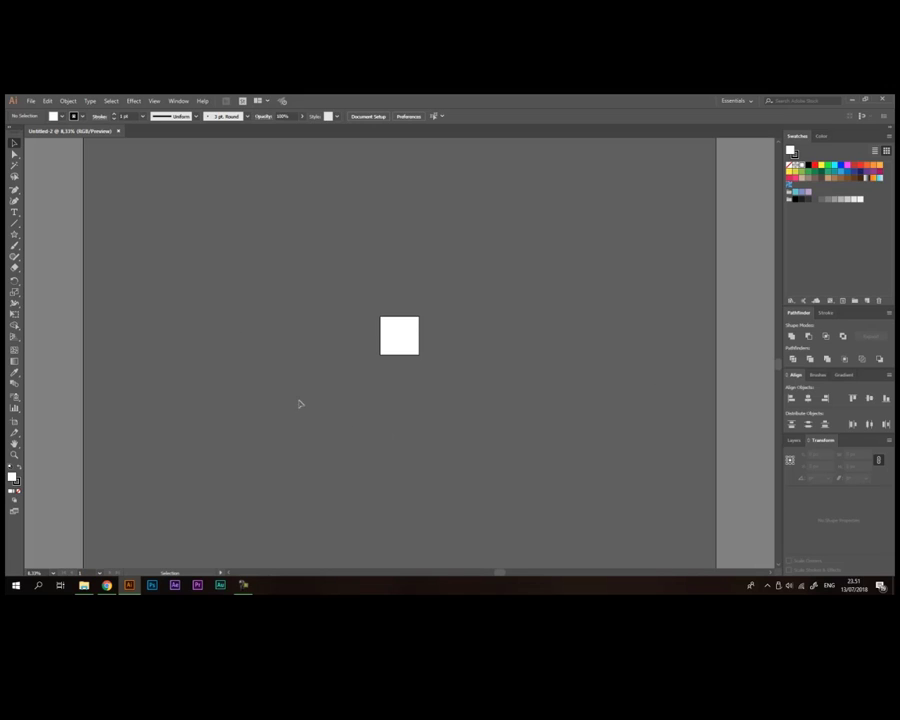
pyautogui.scroll(-1, 390, 390)
pyautogui.scroll(-2, 456, 334)
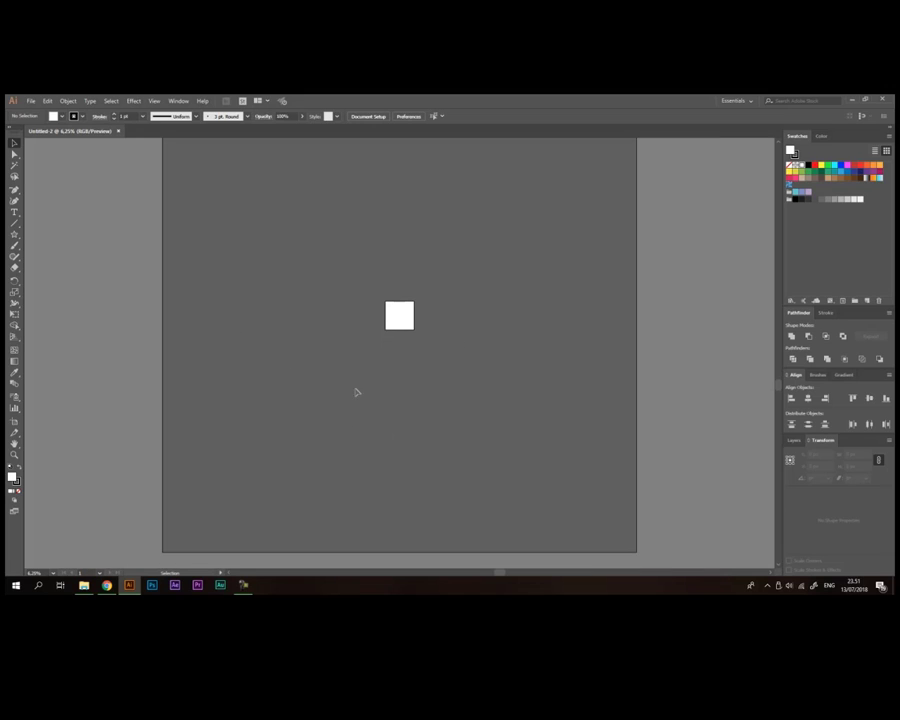
pyautogui.scroll(2, 450, 410)
pyautogui.scroll(2, 448, 416)
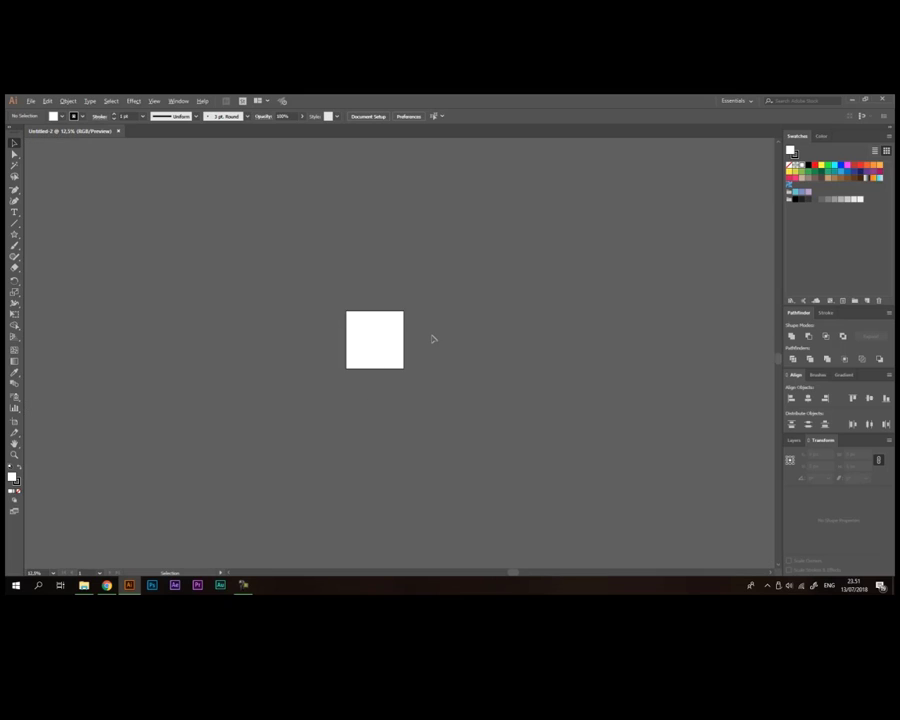
pyautogui.scroll(1, 432, 335)
pyautogui.scroll(1, 309, 345)
pyautogui.scroll(1, 311, 376)
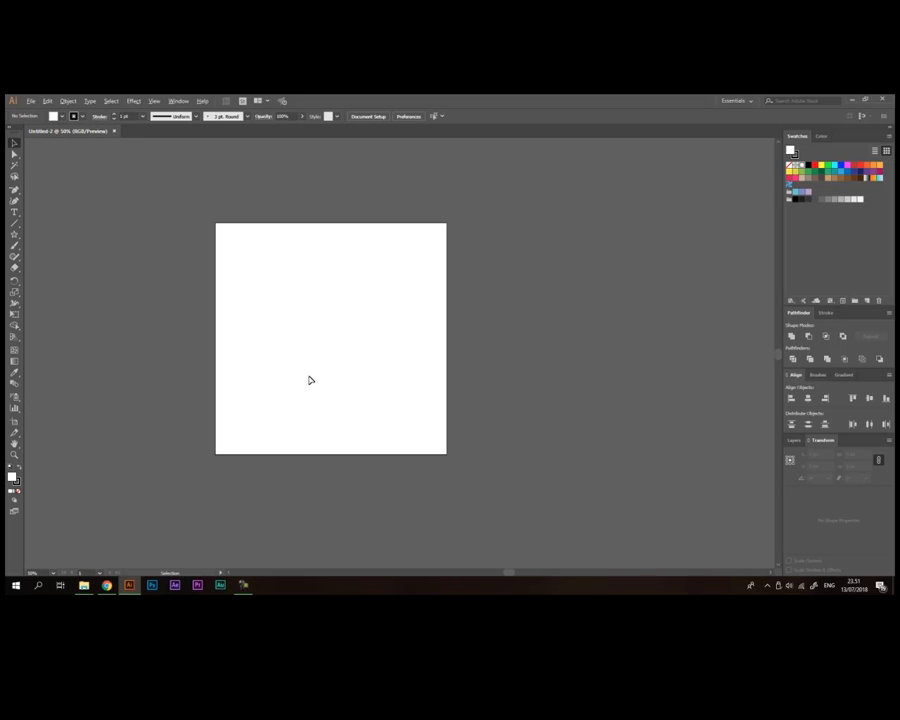
pyautogui.moveTo(369, 348); pyautogui.dragTo(407, 362)
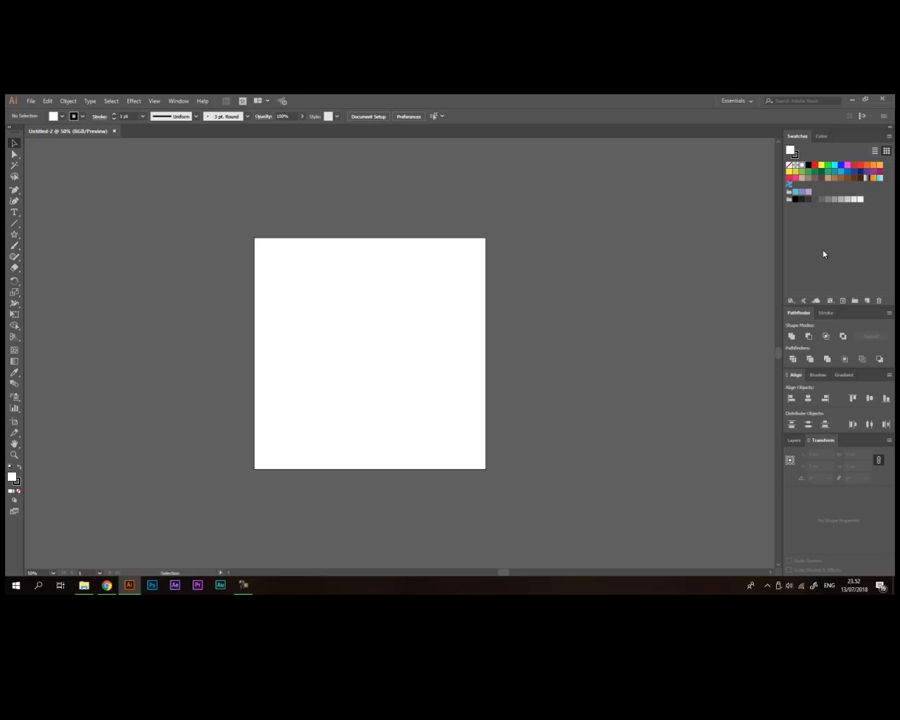
# Step: View the Color, Stroke and Brushes panels one after another
pyautogui.click(822, 137)
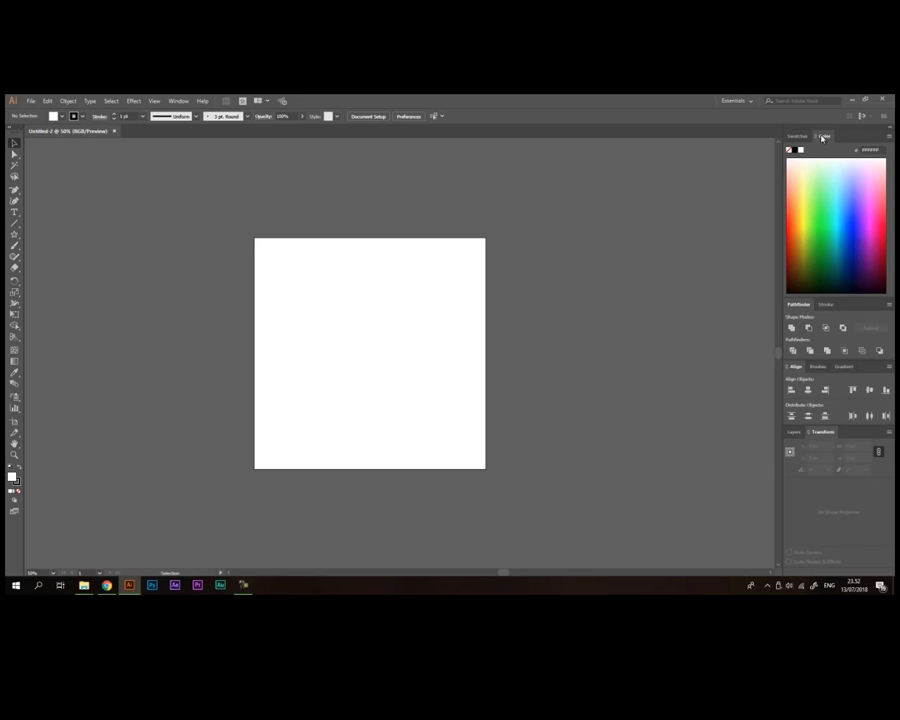
pyautogui.click(821, 304)
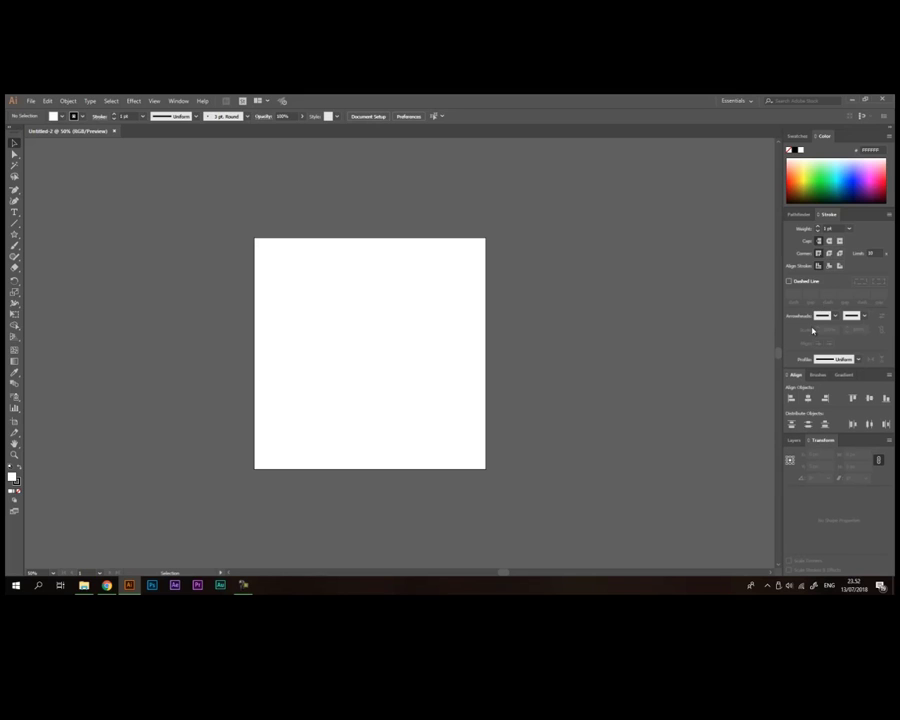
pyautogui.click(816, 374)
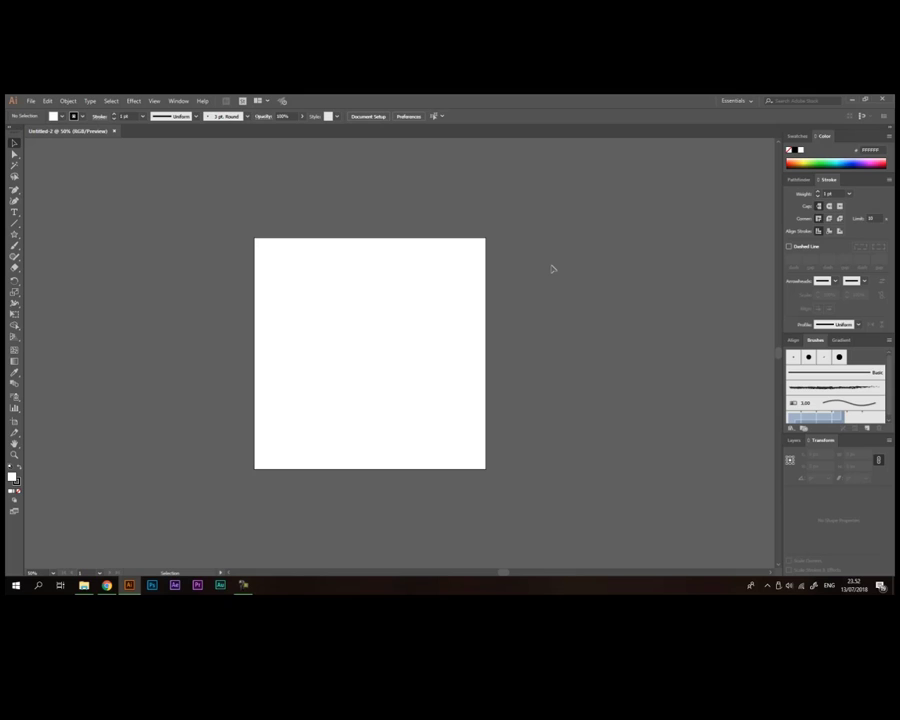
# Step: Add the Artboards panel to the group with Layers and Transform, then close the leftover Asset Export panel
pyautogui.click(180, 102)
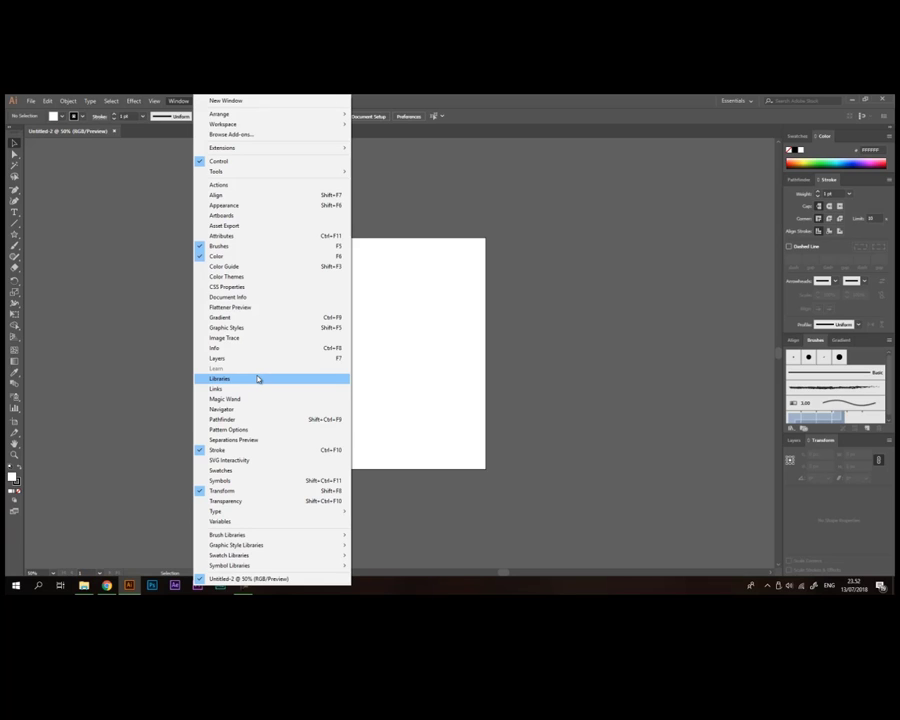
pyautogui.click(234, 217)
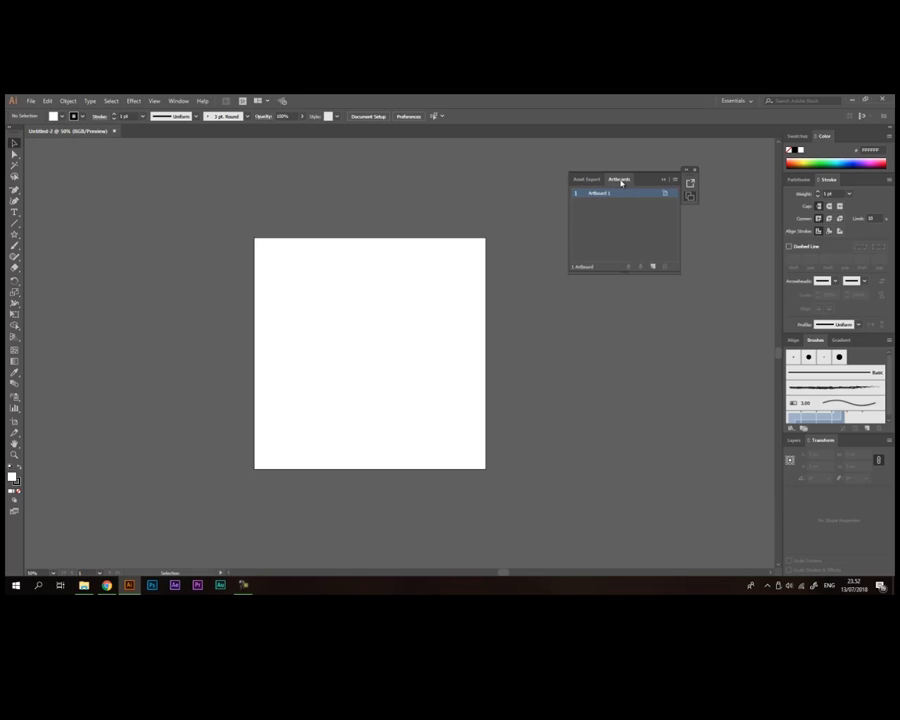
pyautogui.moveTo(621, 179); pyautogui.dragTo(585, 404)
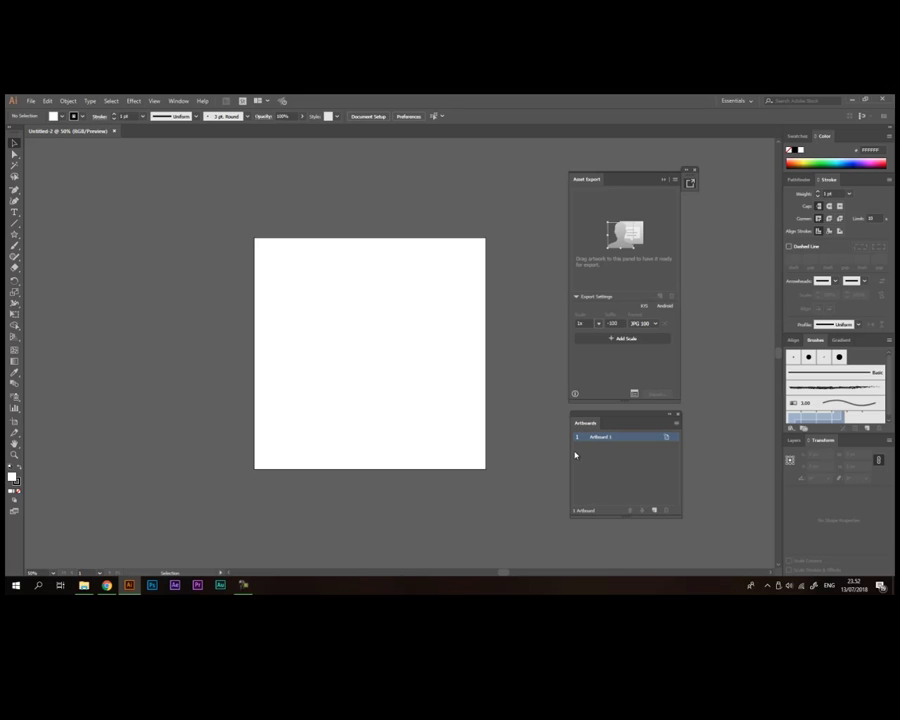
pyautogui.moveTo(583, 424)
pyautogui.mouseDown()
pyautogui.moveTo(713, 462)
pyautogui.moveTo(796, 464)
pyautogui.moveTo(837, 456)
pyautogui.moveTo(848, 443)
pyautogui.mouseUp()
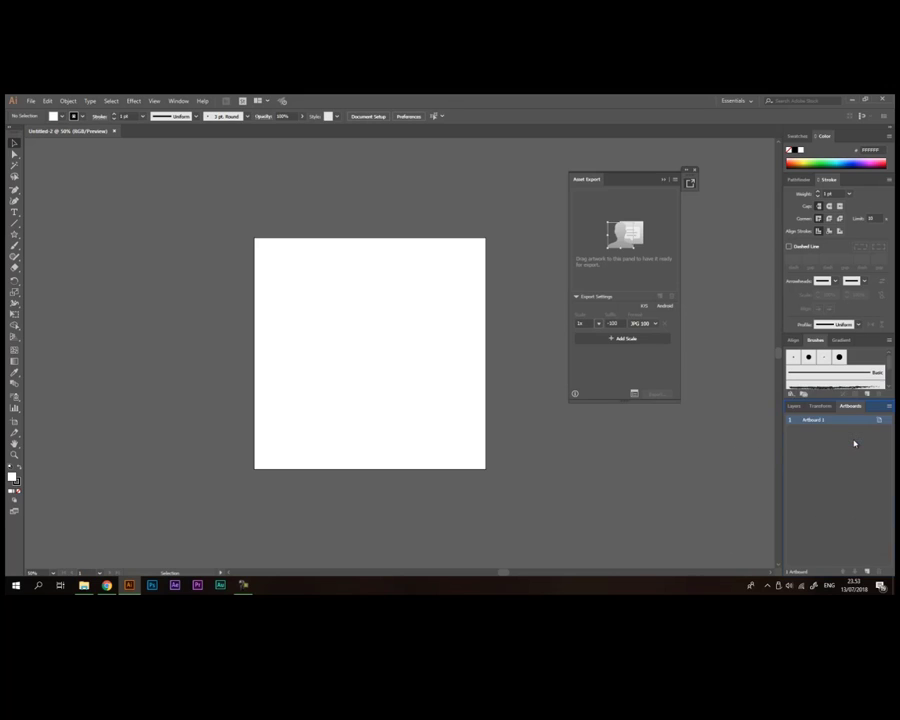
pyautogui.click(797, 406)
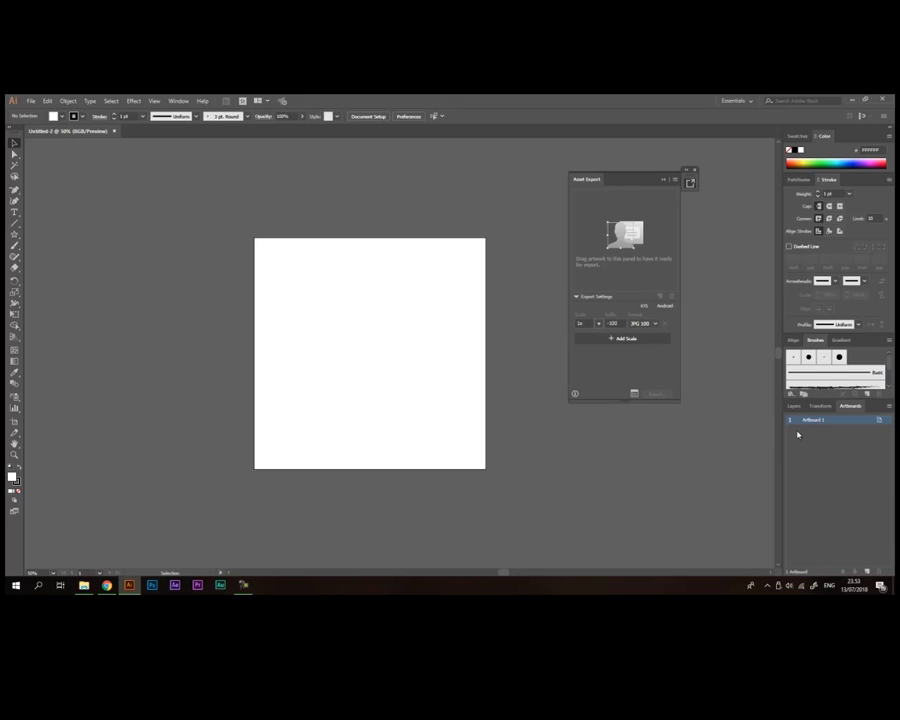
pyautogui.click(694, 170)
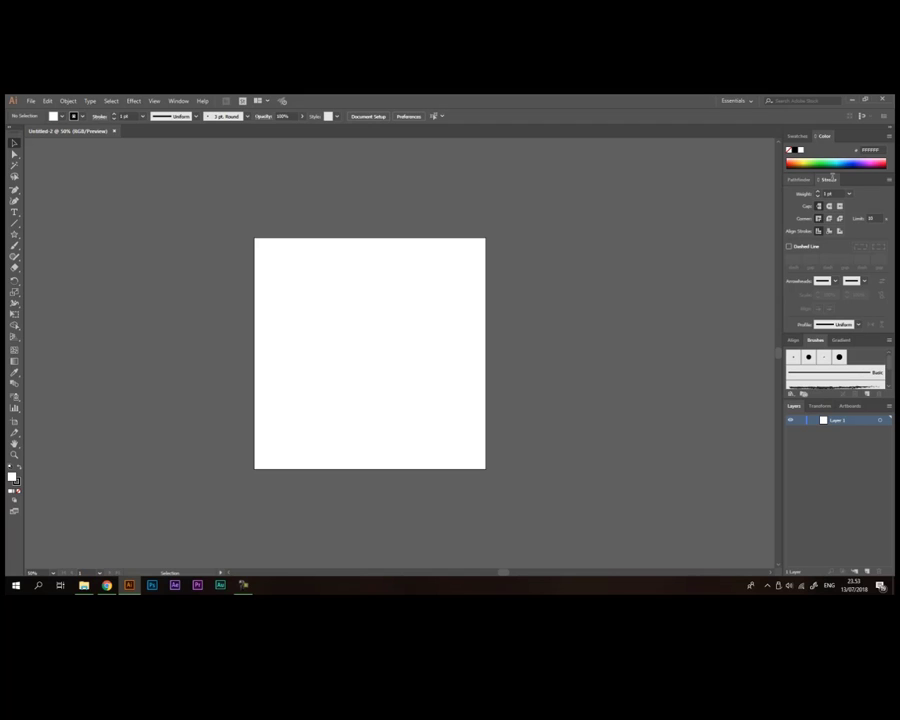
# Step: Look through the Swatches, Pathfinder, Stroke, Align, Brushes, Gradient and Transform panels
pyautogui.click(797, 136)
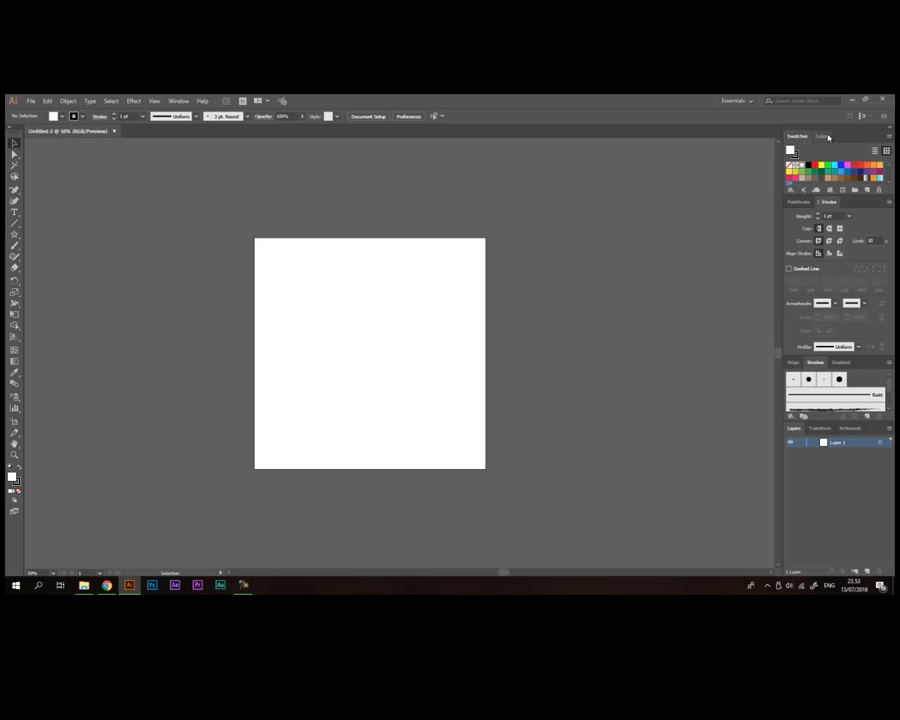
pyautogui.click(800, 202)
pyautogui.click(826, 203)
pyautogui.click(794, 363)
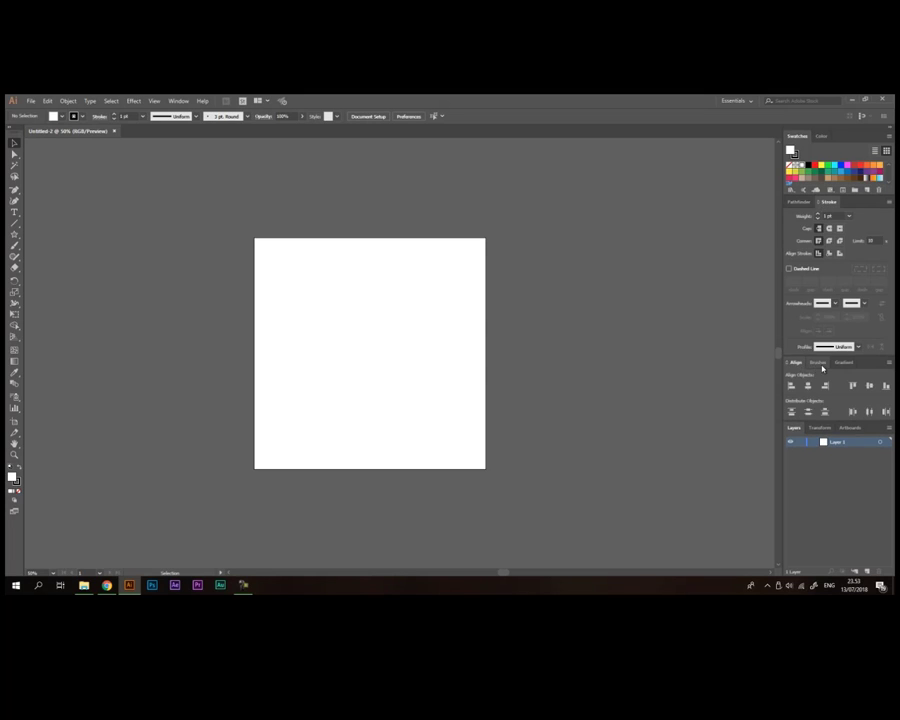
pyautogui.click(815, 362)
pyautogui.click(843, 362)
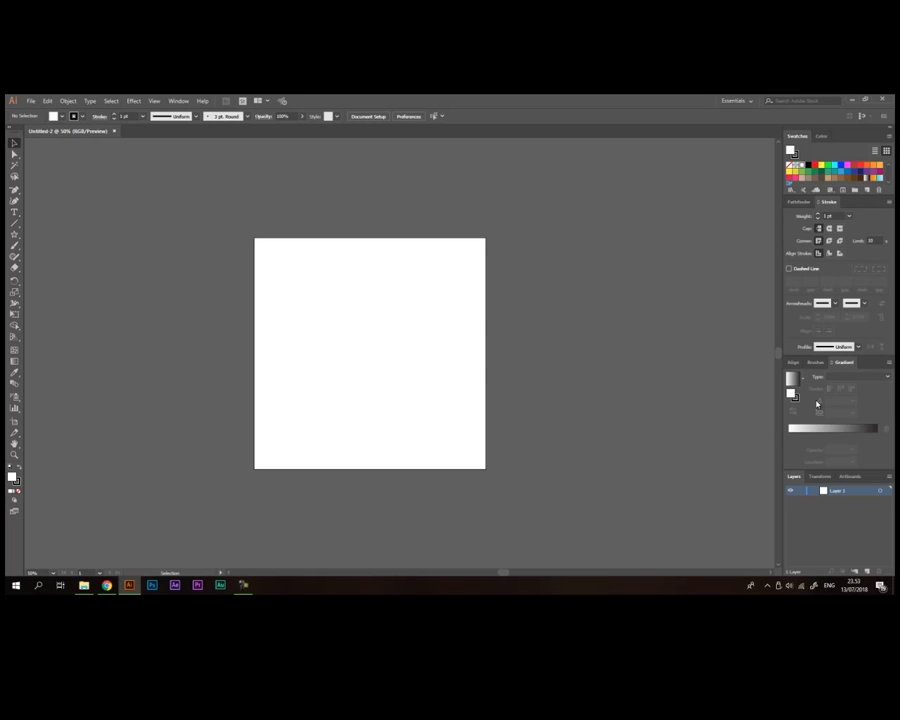
pyautogui.click(820, 476)
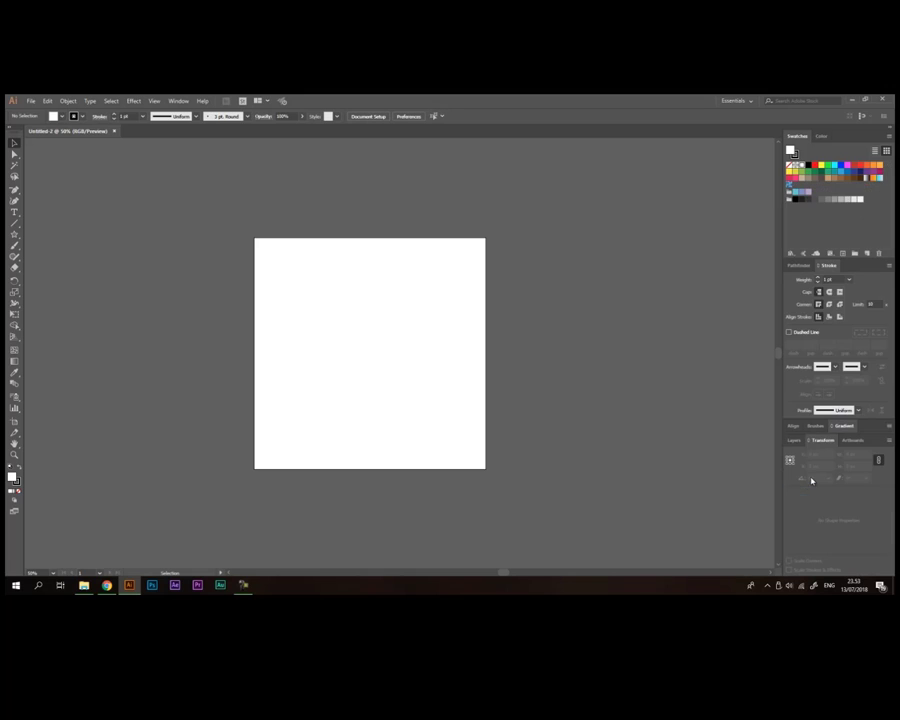
# Step: Remove the Artboards panel from the docked group and bring the Layers and Pathfinder panels to the front
pyautogui.click(852, 440)
pyautogui.moveTo(836, 478); pyautogui.dragTo(716, 410)
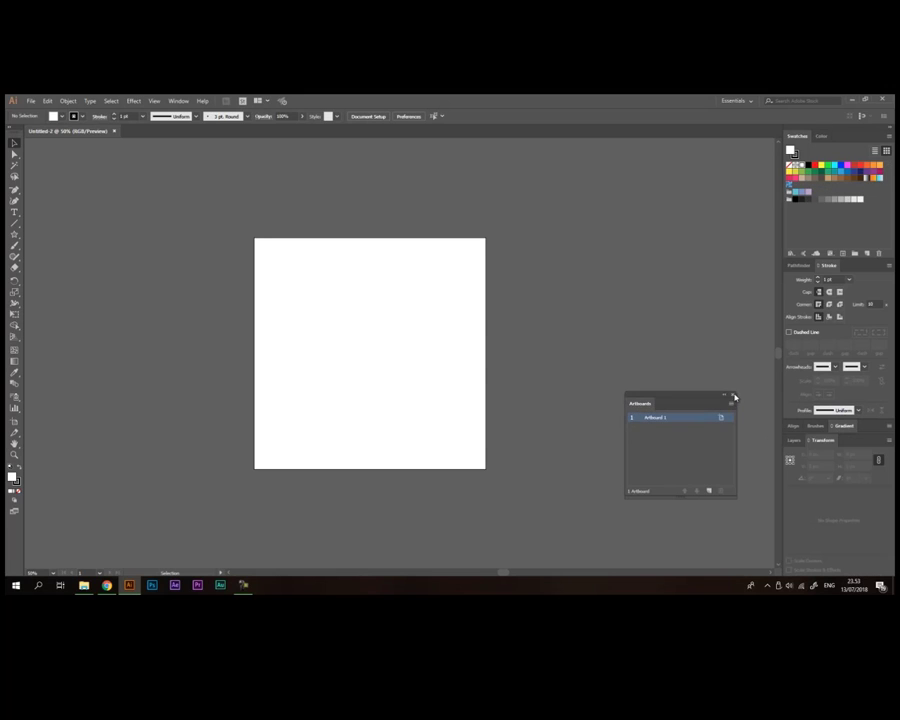
pyautogui.click(732, 395)
pyautogui.click(795, 441)
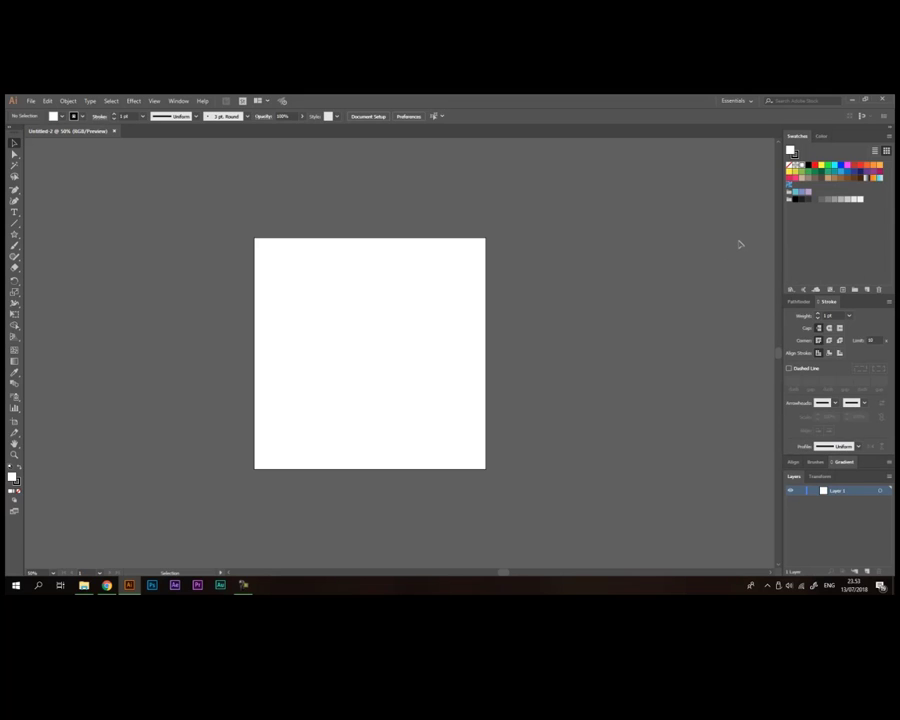
pyautogui.click(790, 302)
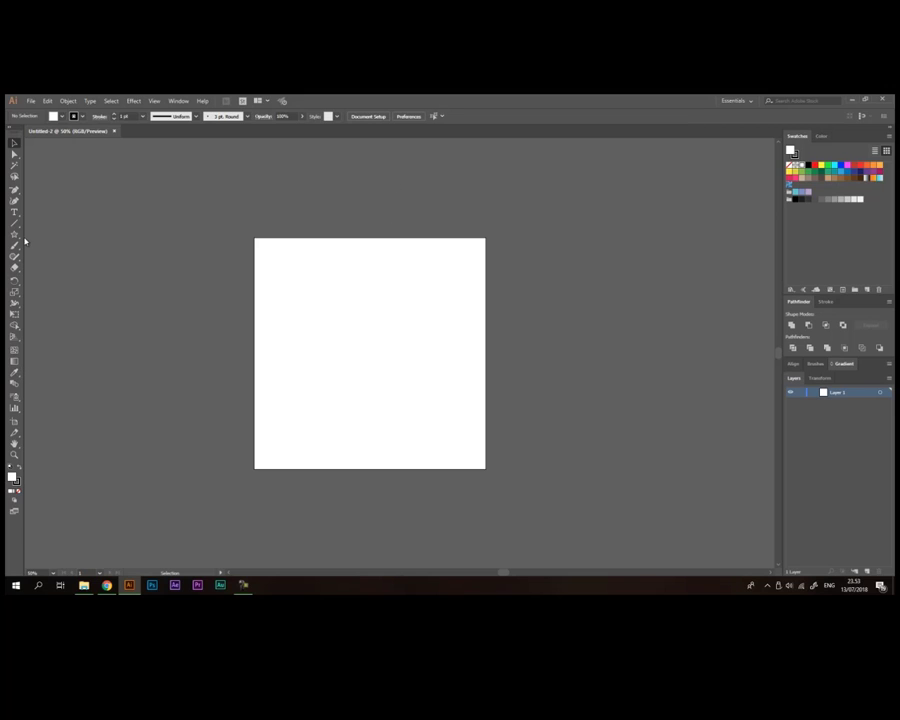
# Step: Draw a triangle about 394 px wide and 341 px high slightly above the artboard's centre
pyautogui.moveTo(14, 232); pyautogui.dragTo(64, 266)
pyautogui.moveTo(366, 315); pyautogui.dragTo(398, 384)
pyautogui.hotkey('ctrl', 'z')
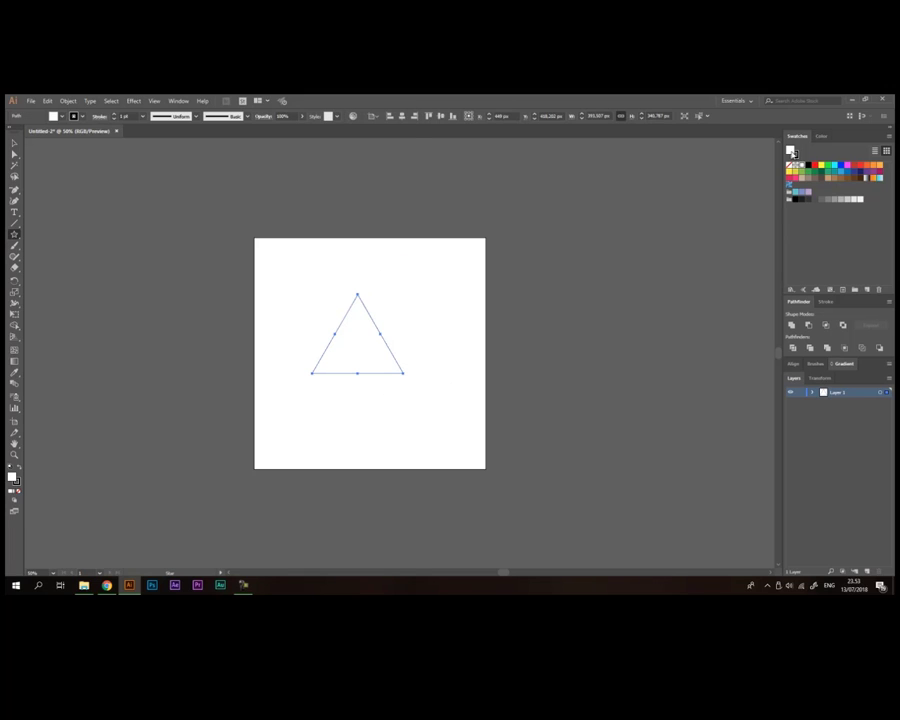
# Step: Give the triangle an RGB Cyan fill with no stroke and move it to about X 500 px, Y 474 px
pyautogui.click(791, 164)
pyautogui.click(834, 164)
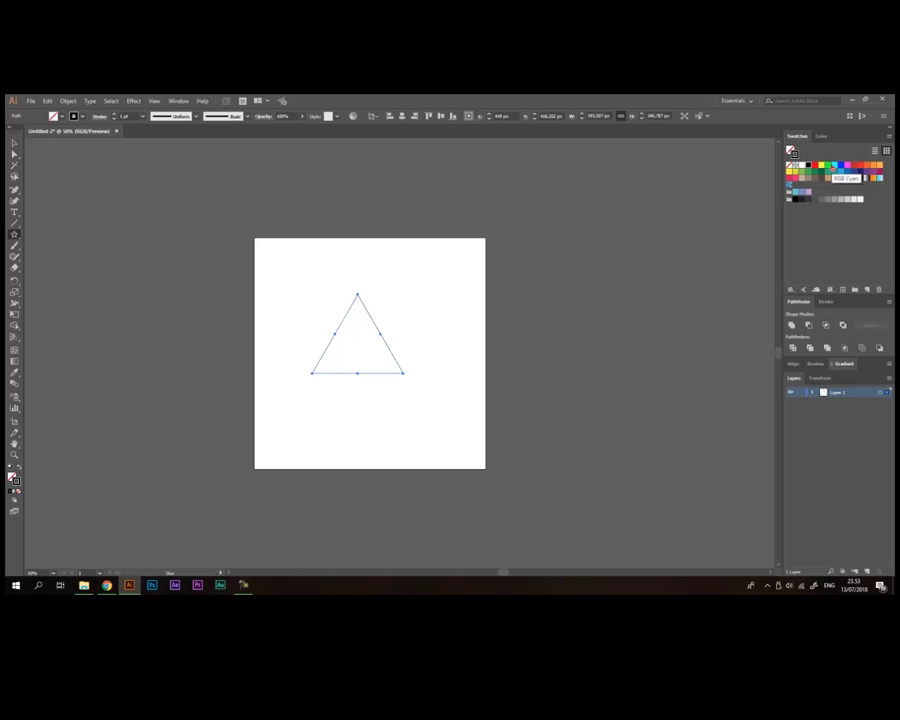
pyautogui.press('v')
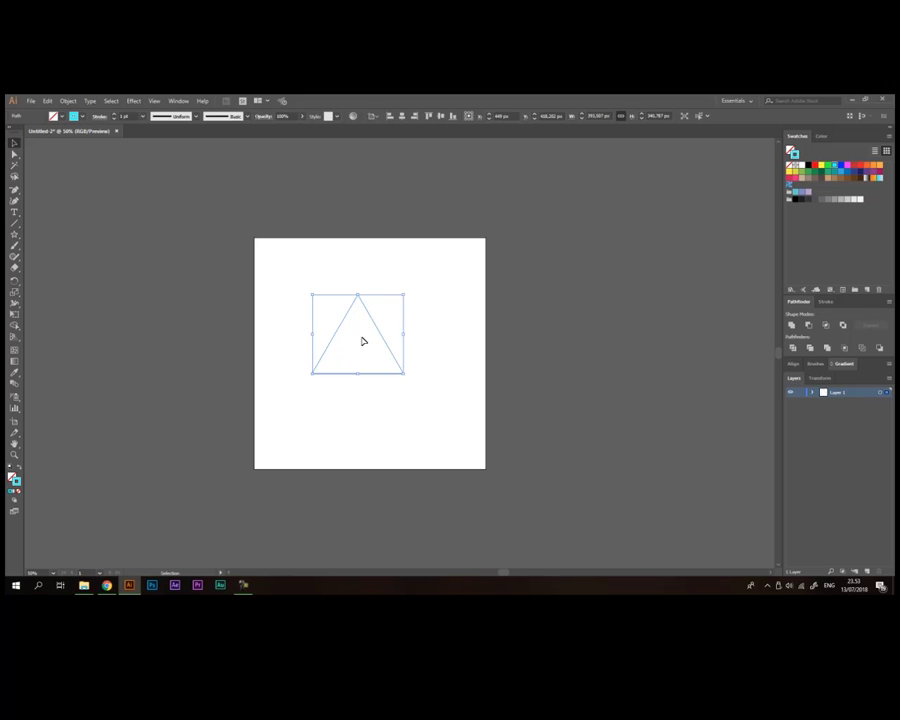
pyautogui.click(20, 473)
pyautogui.moveTo(329, 370)
pyautogui.mouseDown()
pyautogui.moveTo(373, 370)
pyautogui.moveTo(341, 383)
pyautogui.mouseUp()
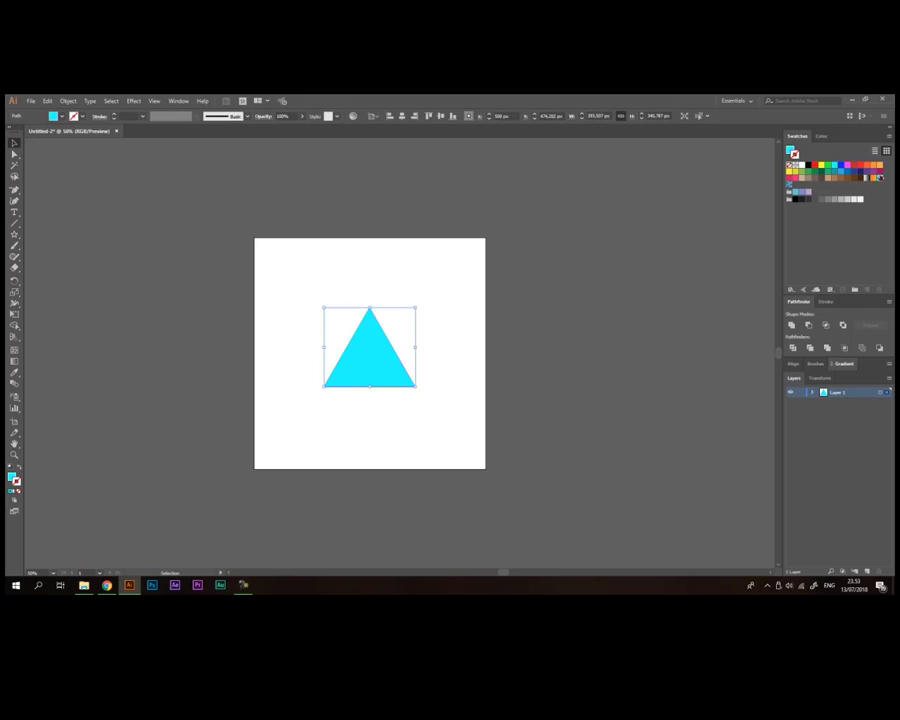
# Step: Change the triangle's fill to the light orange swatch, keeping no stroke, and deselect it
pyautogui.click(880, 165)
pyautogui.press('/')
pyautogui.click(880, 165)
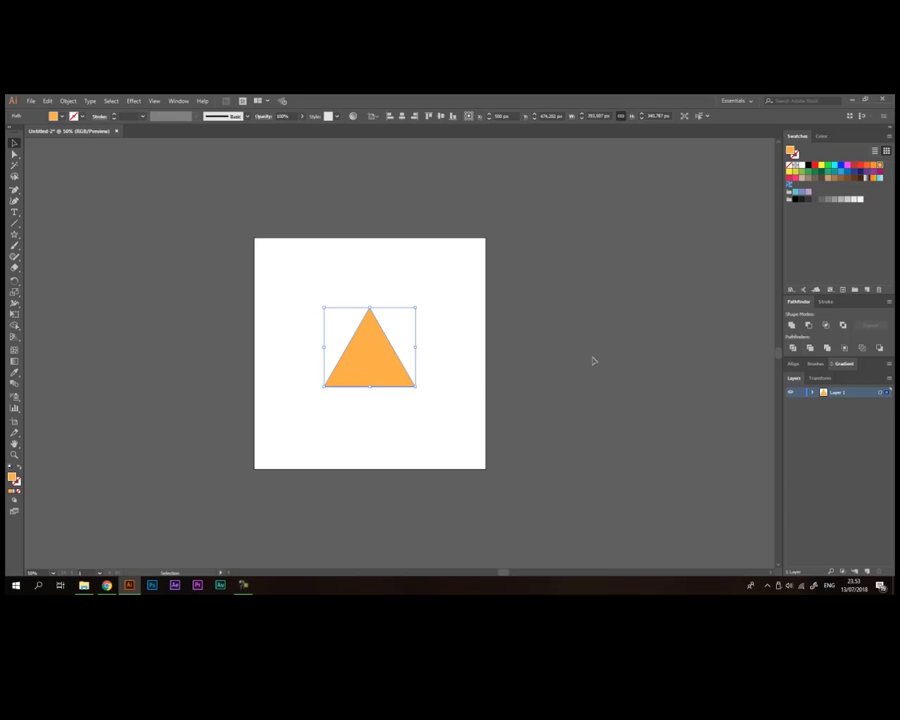
pyautogui.click(542, 297)
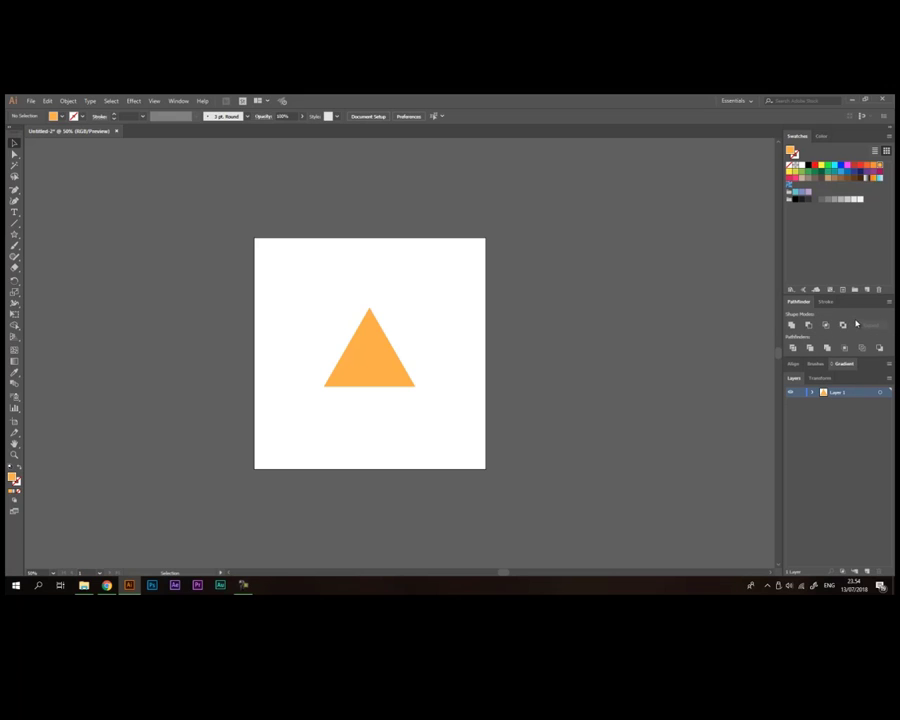
# Step: Show the Brushes and Gradient panels and review the list of all available panels
pyautogui.click(816, 364)
pyautogui.click(843, 364)
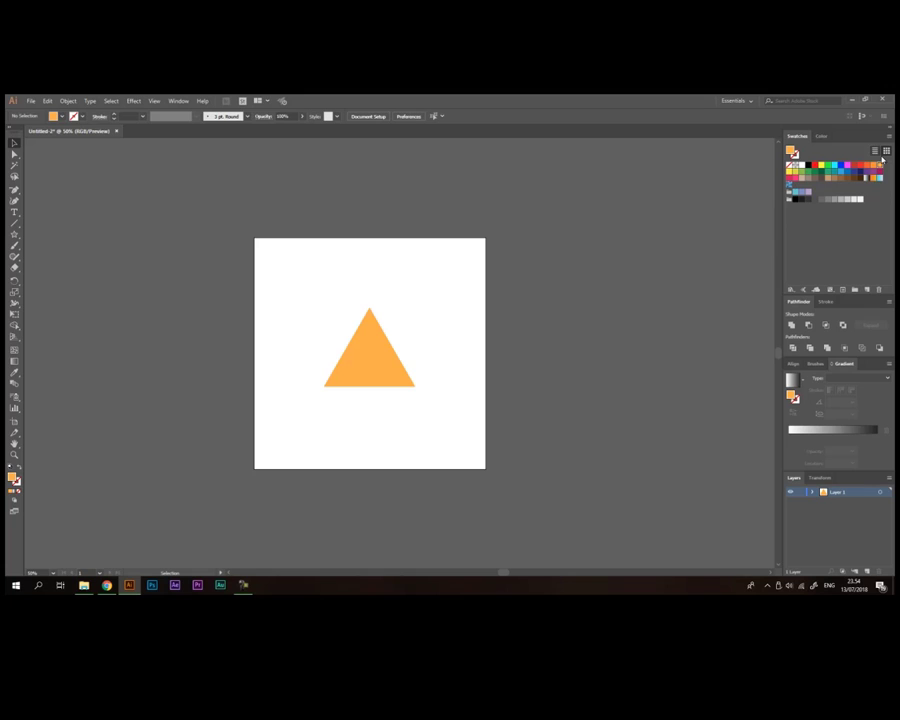
pyautogui.click(178, 101)
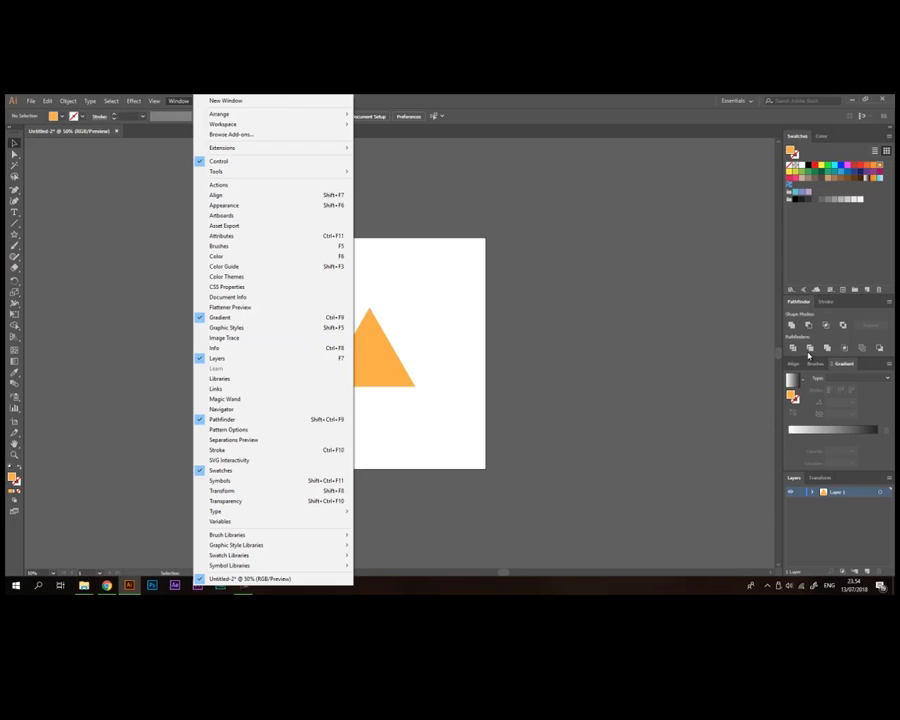
pyautogui.click(818, 141)
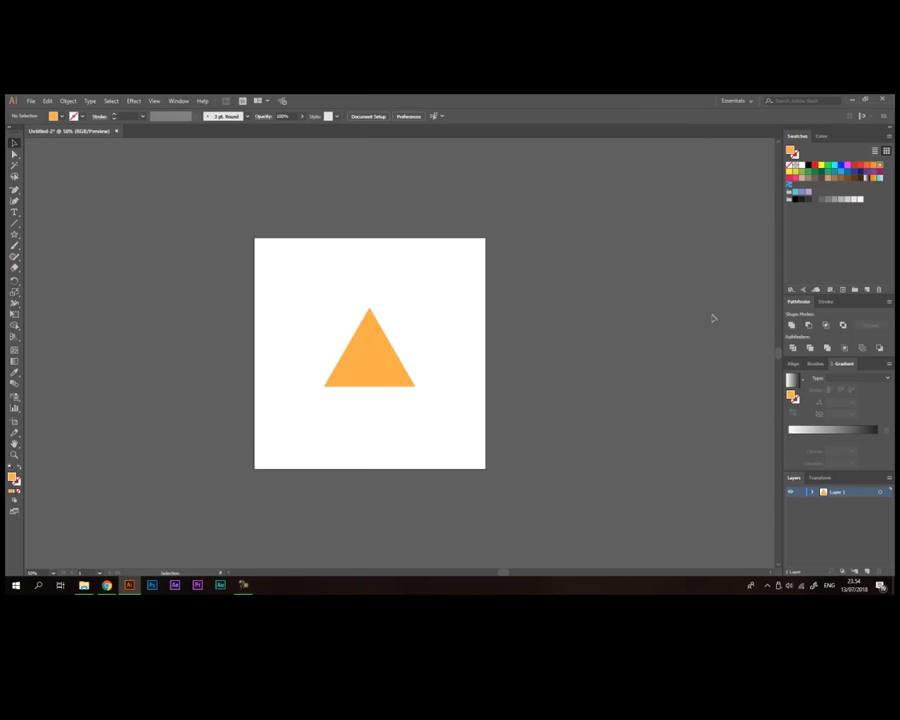